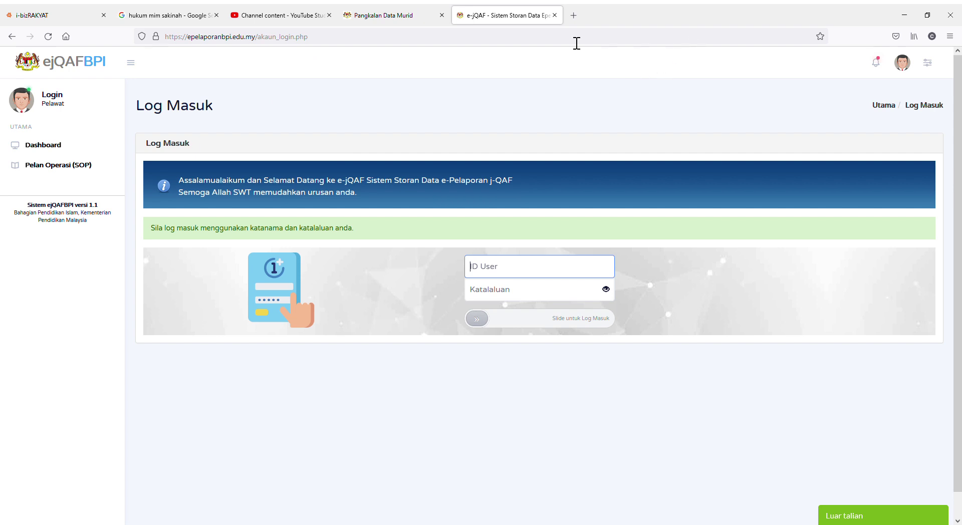
Return to the e-jQAF login page and enter the school's user ID and password.
click(449, 21)
click(485, 22)
text(xcc1050)
click(482, 300)
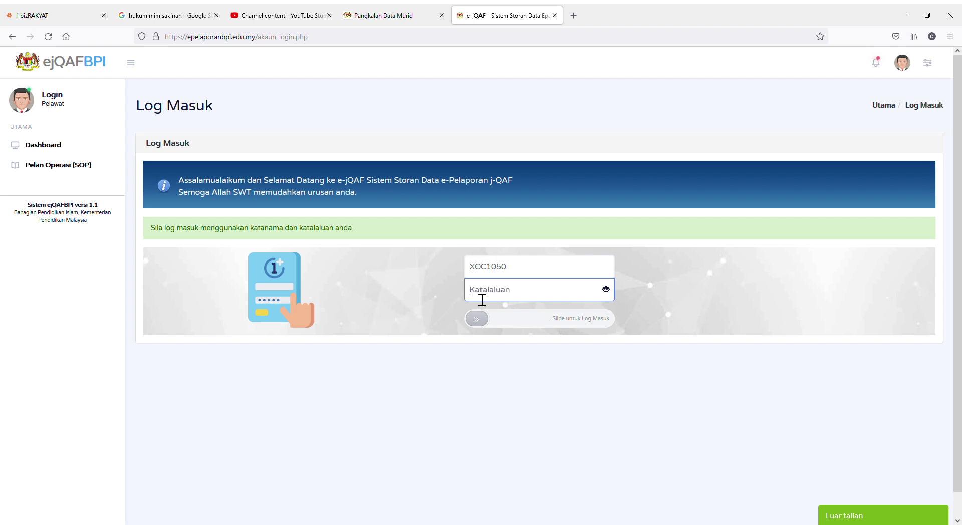
text(••••••)
Reveal the password, replace the mistyped one with the correct password, and slide to log in.
click(612, 290)
drag(522, 296, 380, 296)
key(BackSpace)
drag(477, 319, 618, 318)
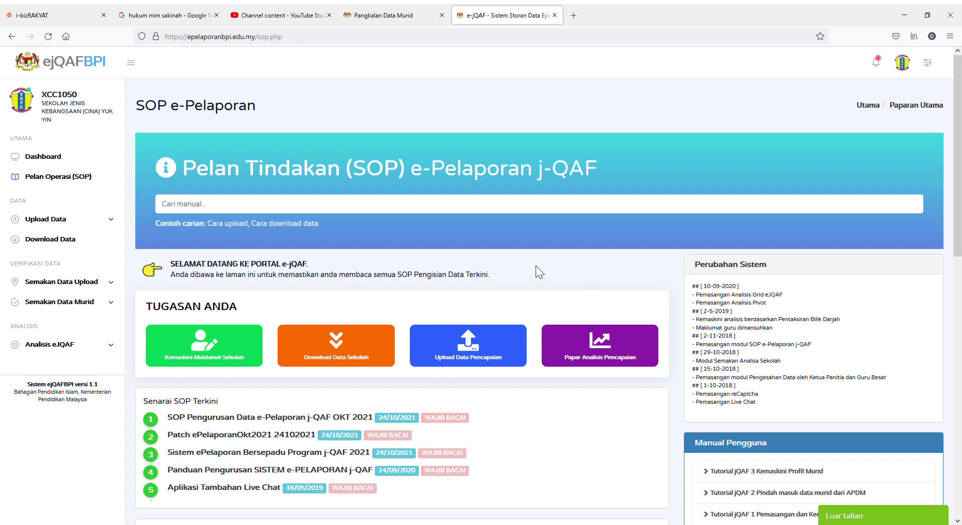
Scroll through the TUGASAN ANDA cards and the Senarai SOP Terkini list.
scroll(536, 266, down, 1)
scroll(537, 266, down, 1)
scroll(488, 268, up, 1)
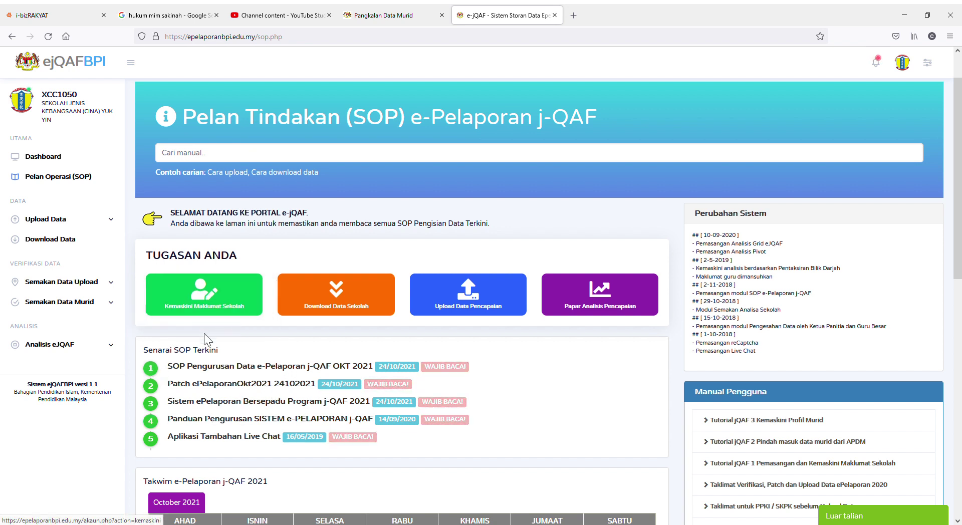
Open the Kemaskini Maklumat Sekolah form, review it, and show the Maklumat Pentadbir details.
click(214, 303)
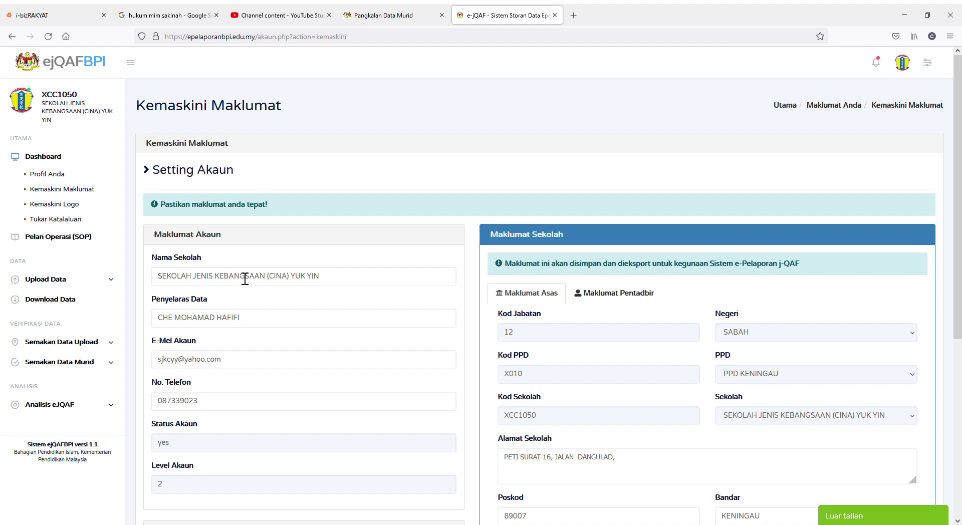
scroll(245, 279, down, 1)
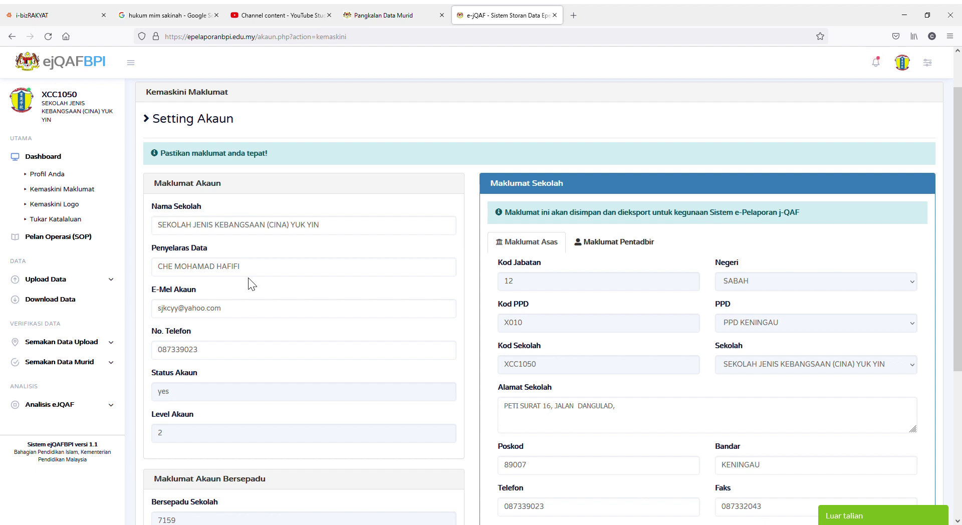
scroll(271, 281, down, 2)
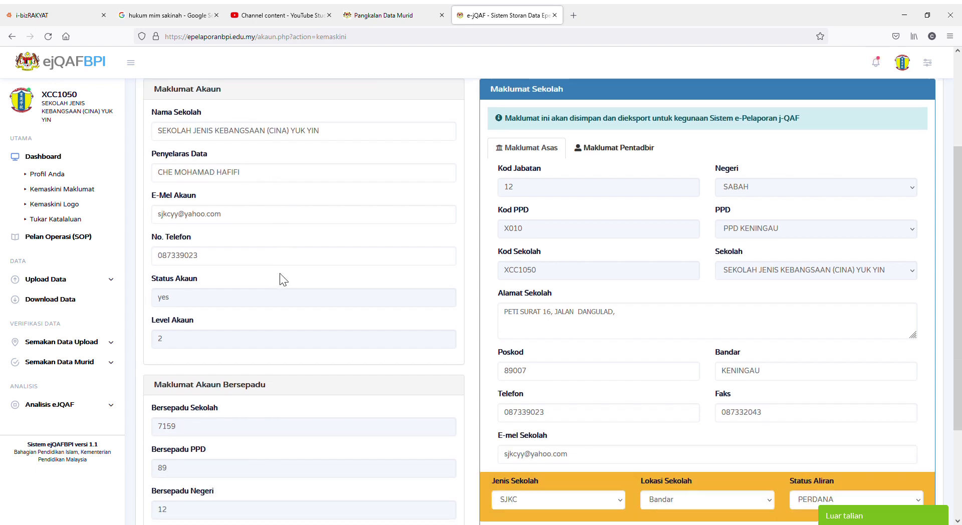
scroll(279, 275, up, 2)
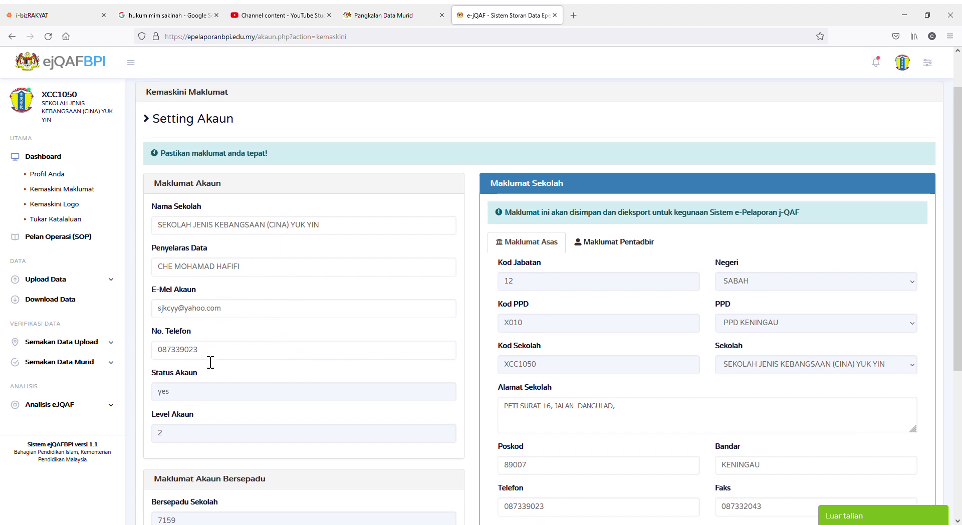
scroll(194, 420, down, 2)
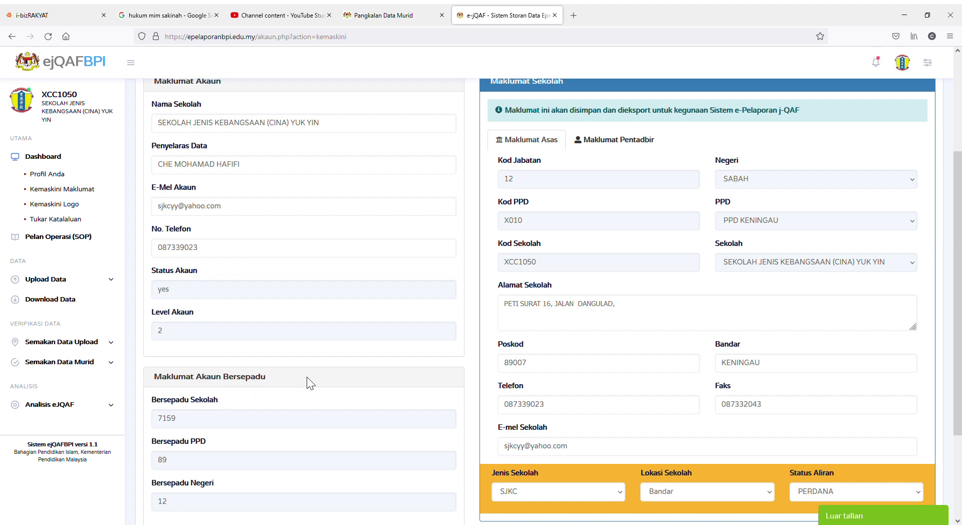
scroll(315, 376, down, 1)
scroll(322, 374, down, 2)
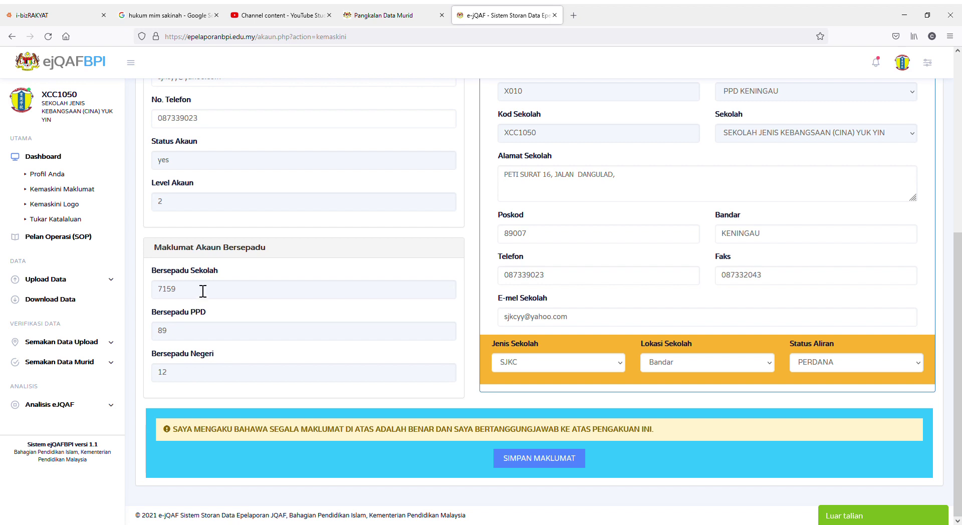
scroll(360, 306, up, 2)
scroll(468, 329, up, 3)
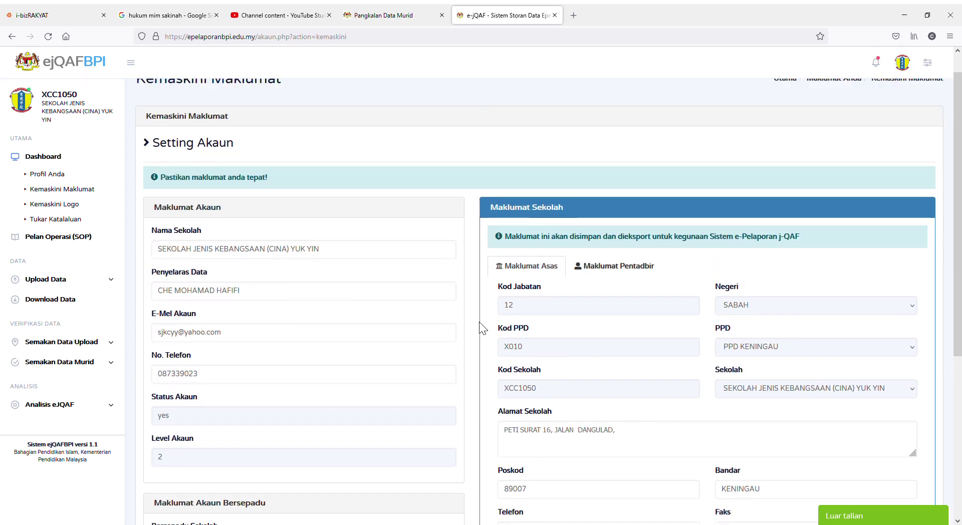
scroll(579, 280, down, 2)
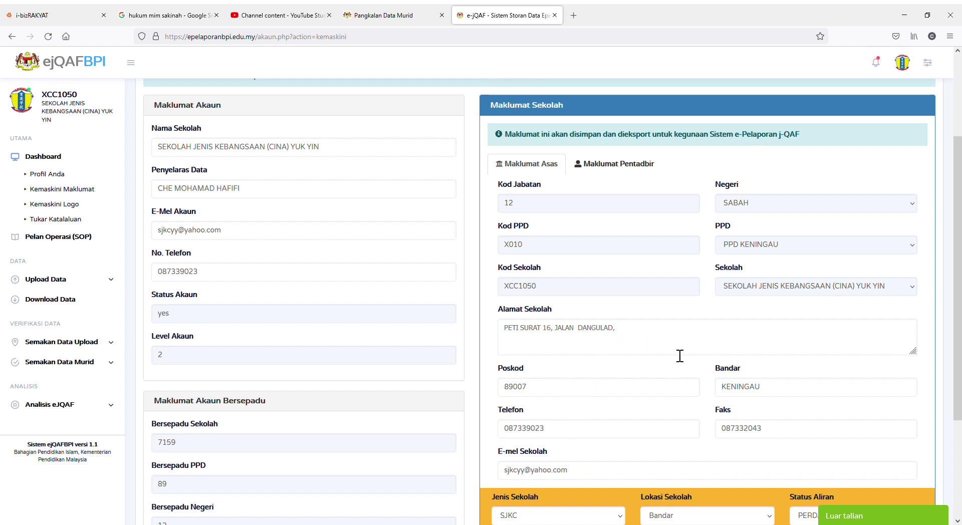
scroll(680, 344, down, 1)
scroll(681, 345, down, 1)
scroll(647, 341, up, 3)
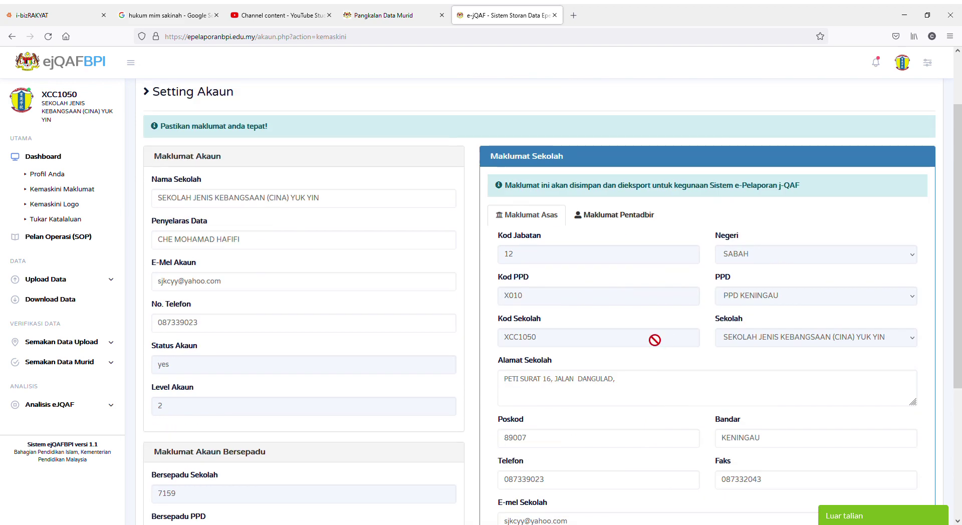
scroll(617, 236, down, 3)
scroll(617, 235, up, 3)
click(612, 220)
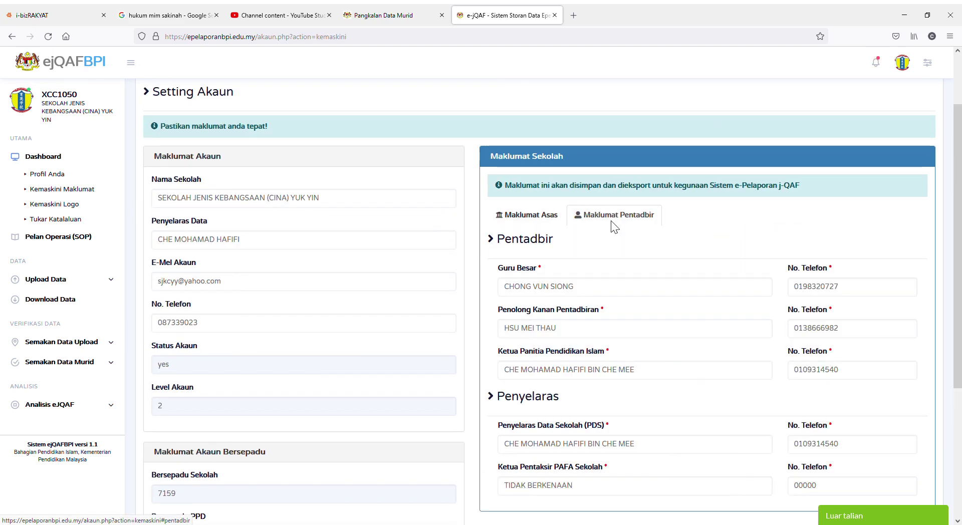
Check Jenis Sekolah SJKC, Lokasi Sekolah Bandar and Status Aliran PERDANA, then save the school details.
scroll(622, 248, down, 2)
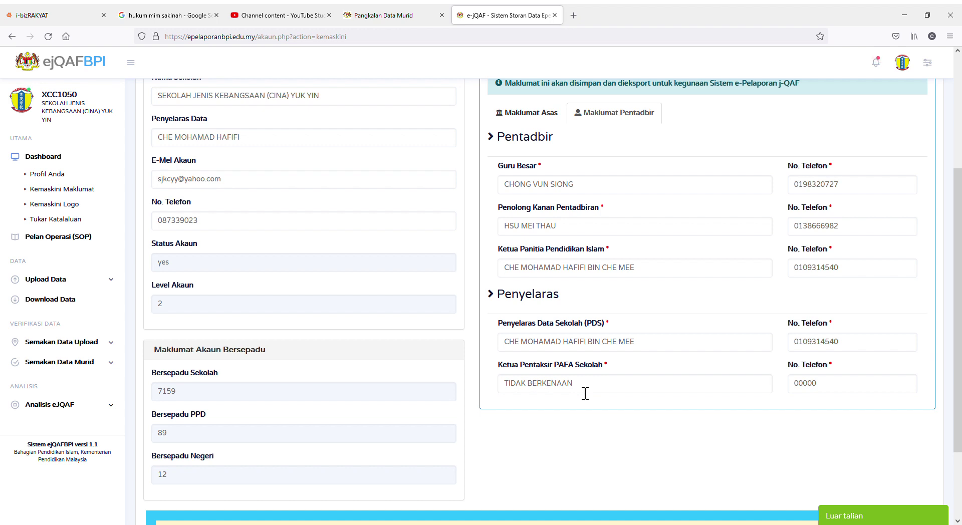
scroll(646, 383, down, 2)
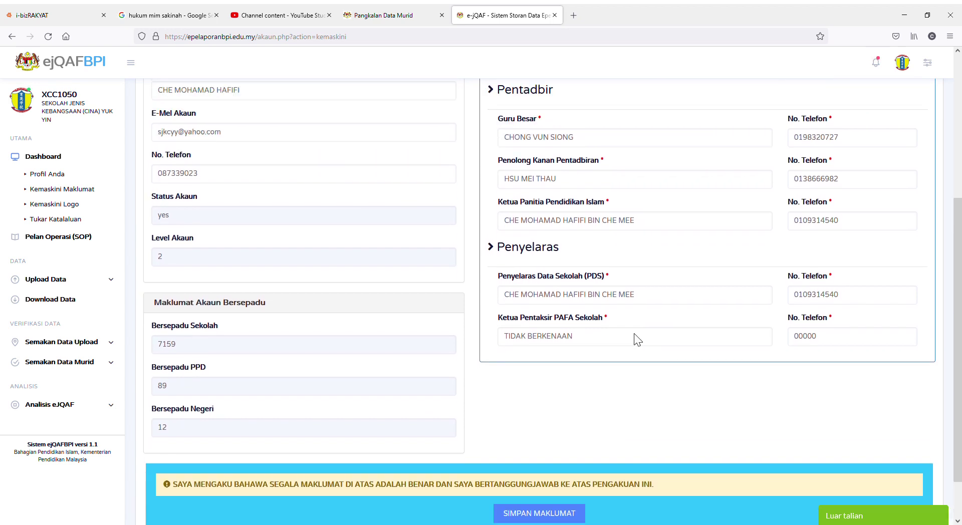
scroll(637, 339, up, 5)
click(548, 274)
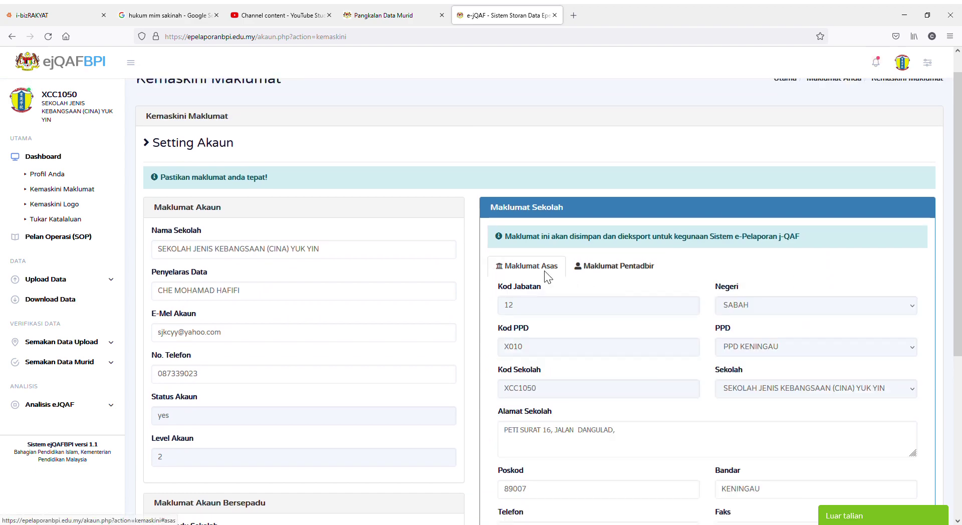
scroll(620, 266, down, 5)
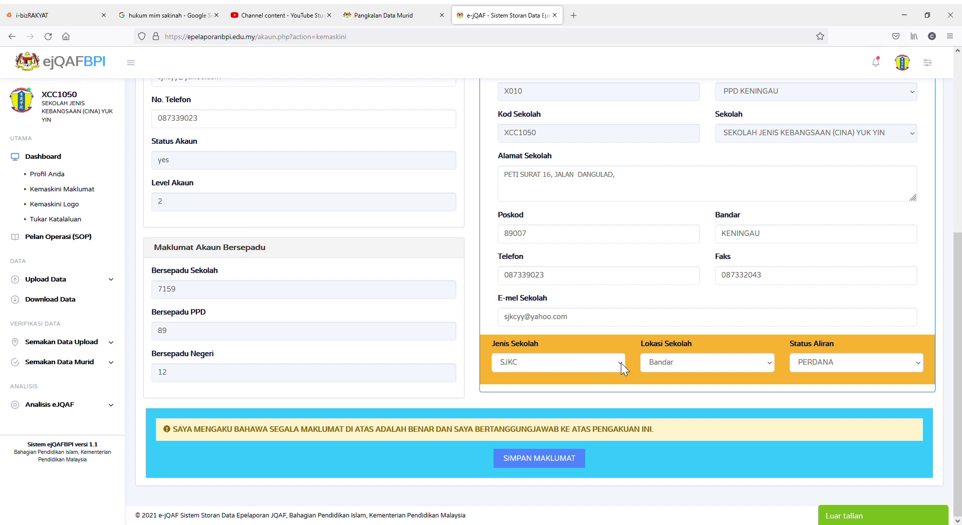
click(770, 365)
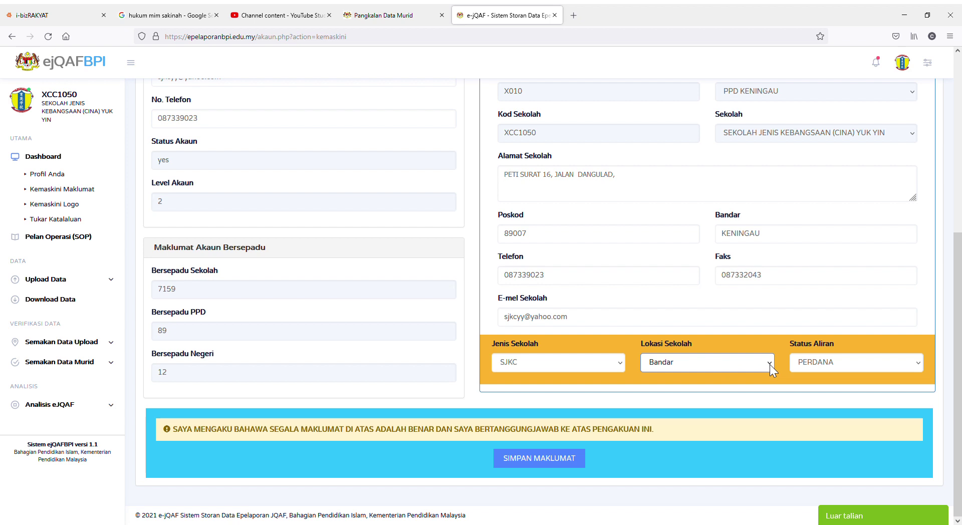
click(920, 362)
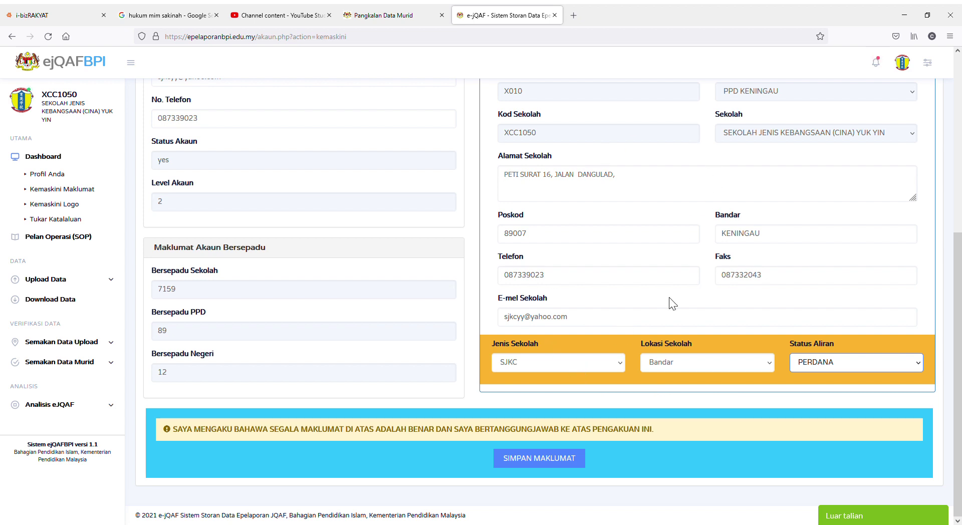
click(556, 455)
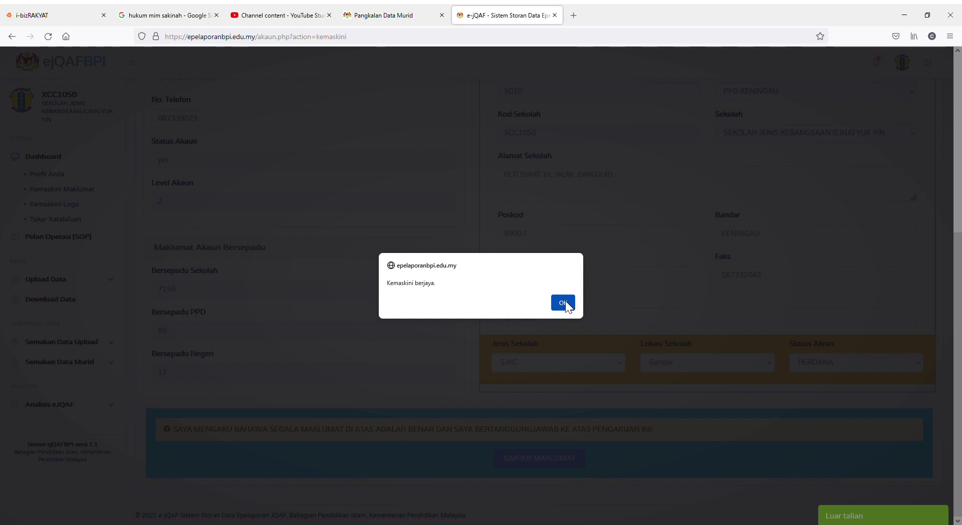
Dismiss the 'Kemaskini berjaya.' alert and review the Maklumat Anda page.
click(564, 302)
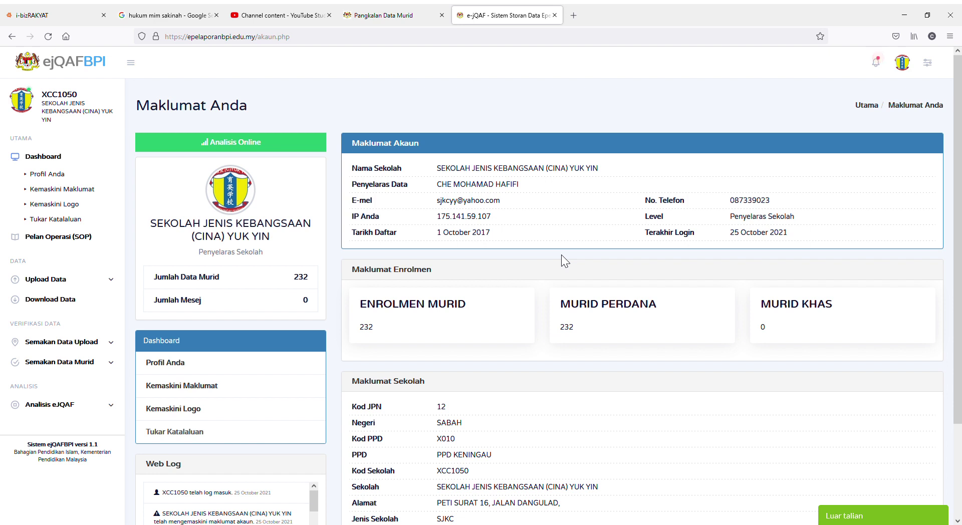
scroll(561, 255, down, 1)
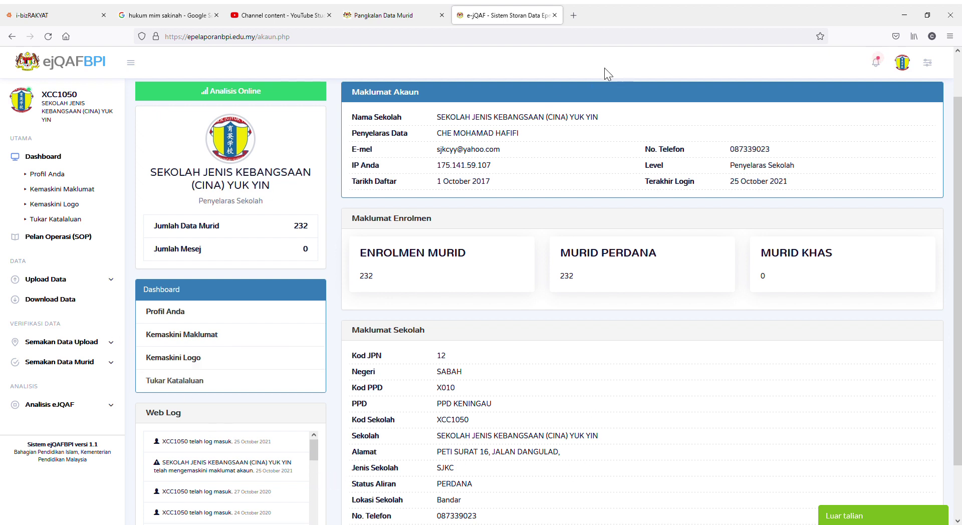
Go to the Download Data page and download JQAFMurid.txt.
click(47, 300)
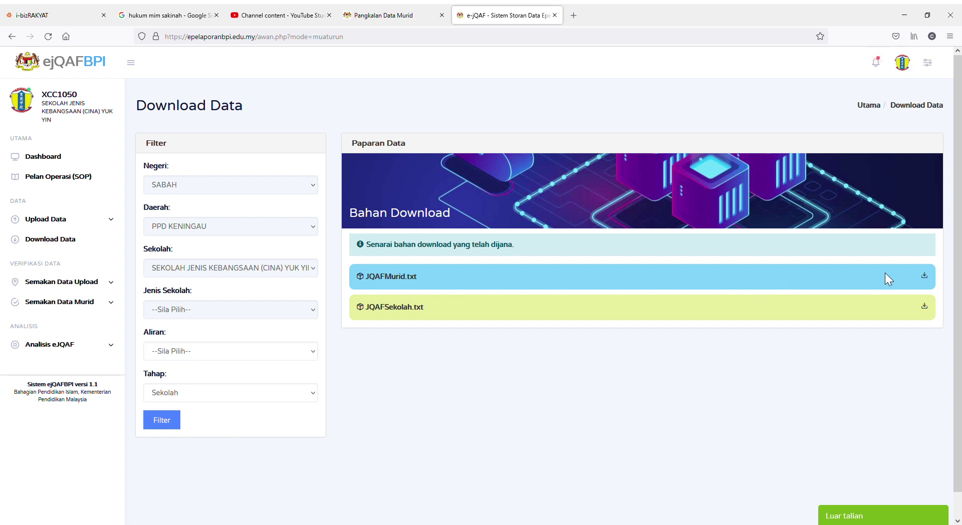
click(926, 278)
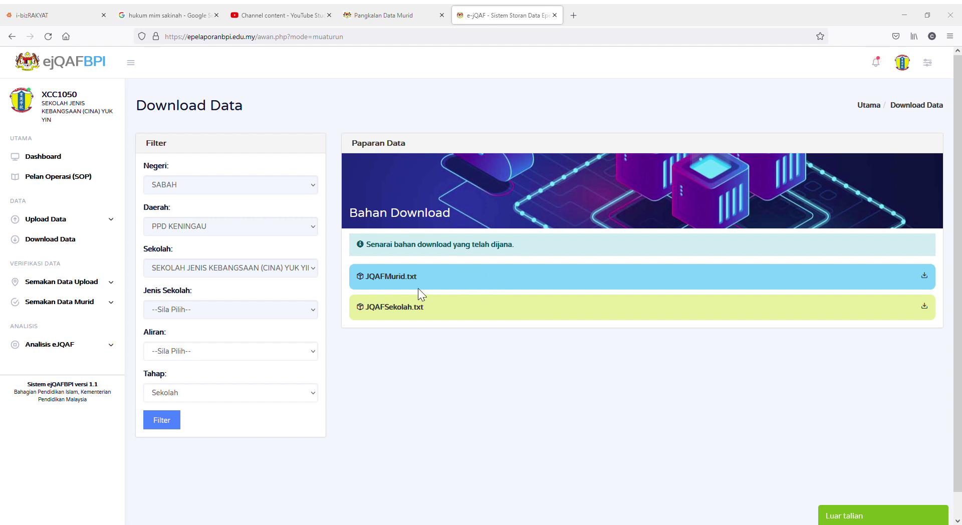
Download JQAFSekolah.txt from its row on the Download Data page.
click(927, 308)
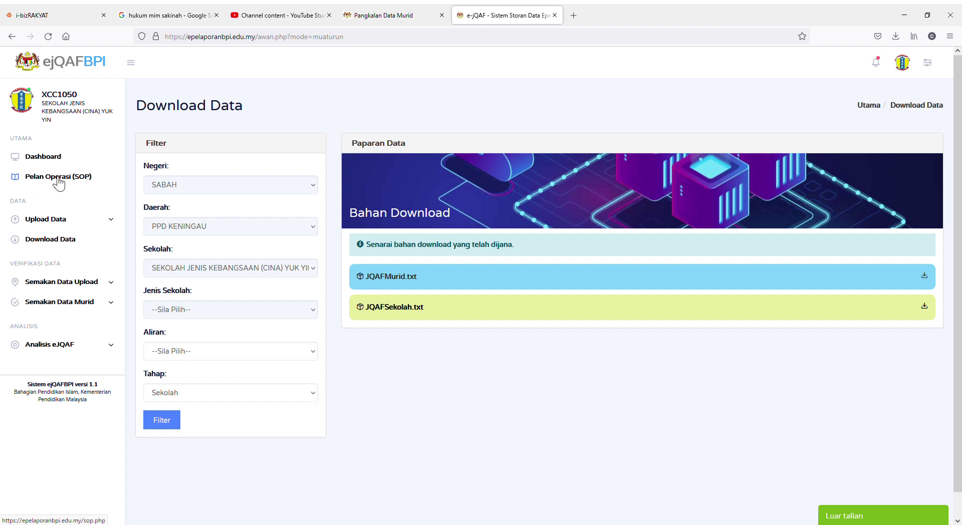
Open the SOP Pengurusan Data e-Pelaporan j-QAF OKT 2021 document and save Taklimat_e-jQAF_2021.pdf.
click(58, 179)
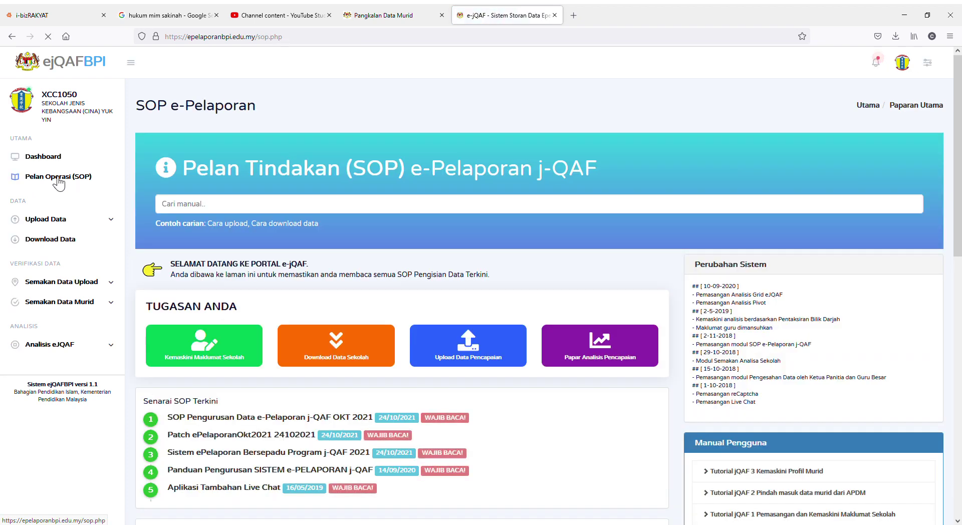
scroll(371, 298, down, 2)
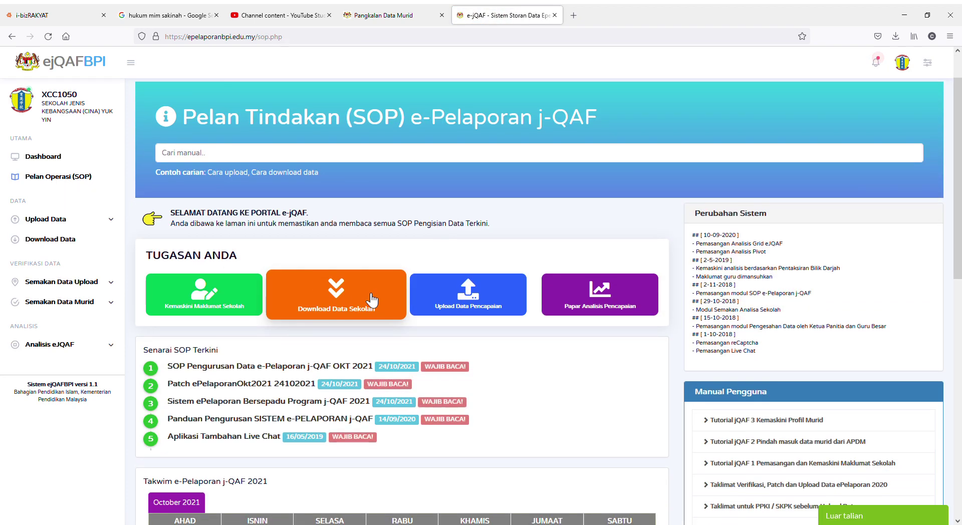
scroll(372, 300, down, 2)
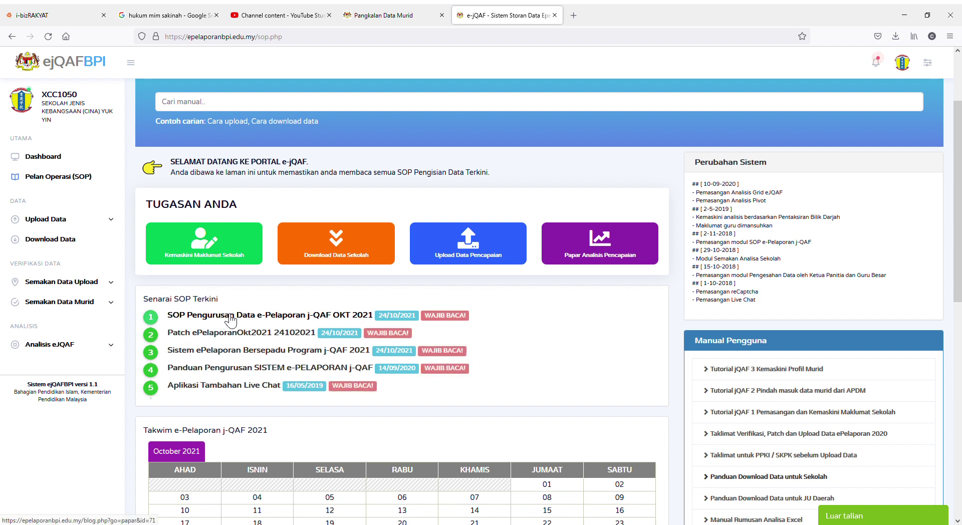
click(230, 318)
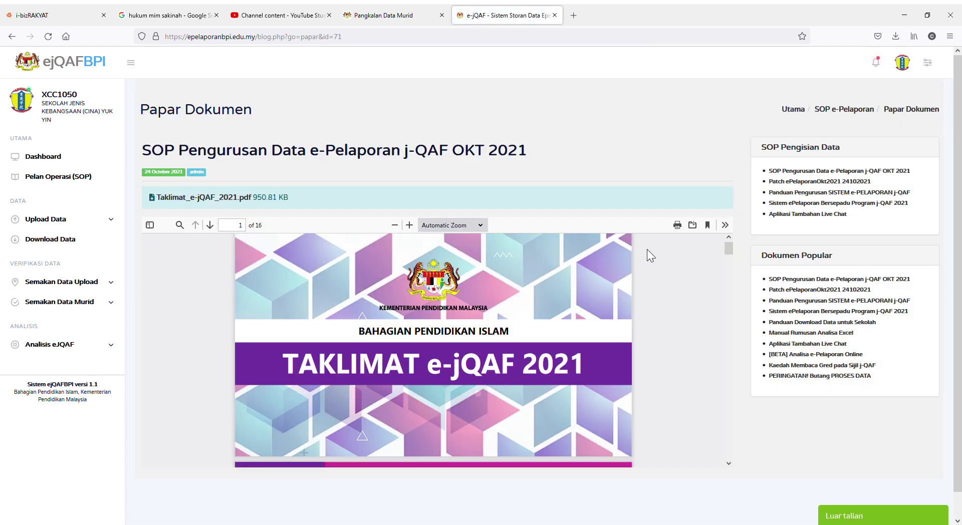
click(692, 226)
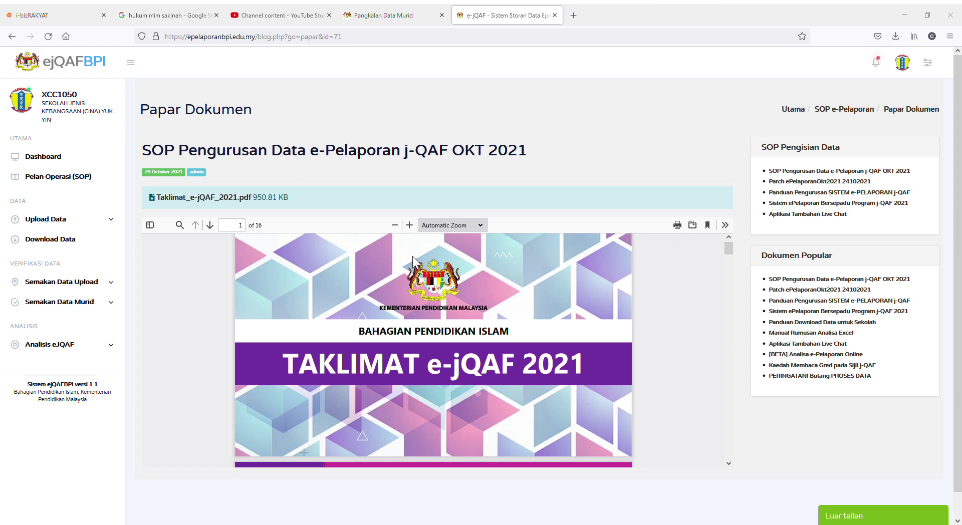
click(538, 332)
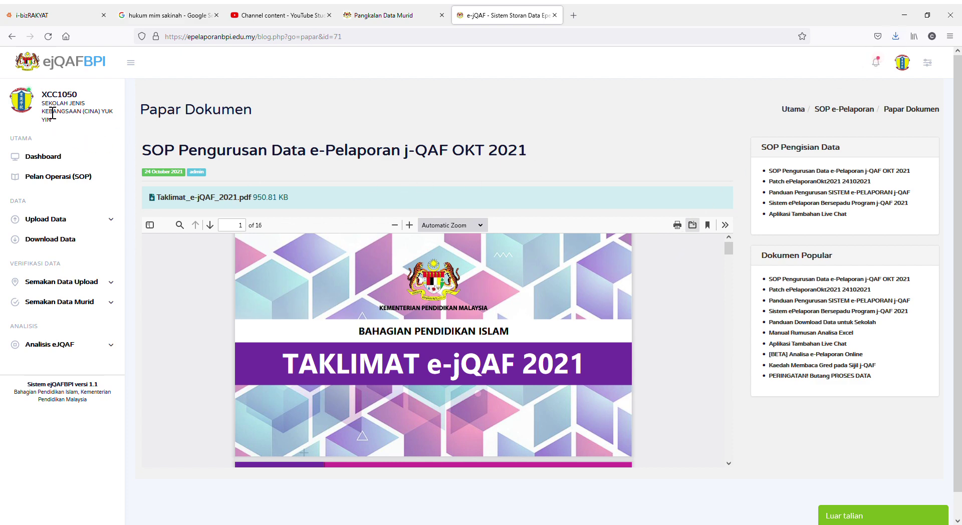
click(10, 37)
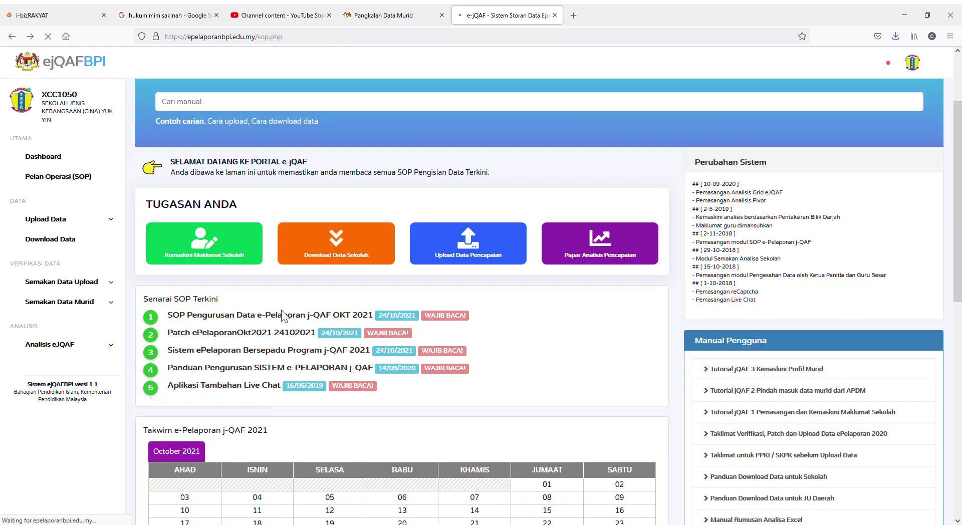
click(268, 336)
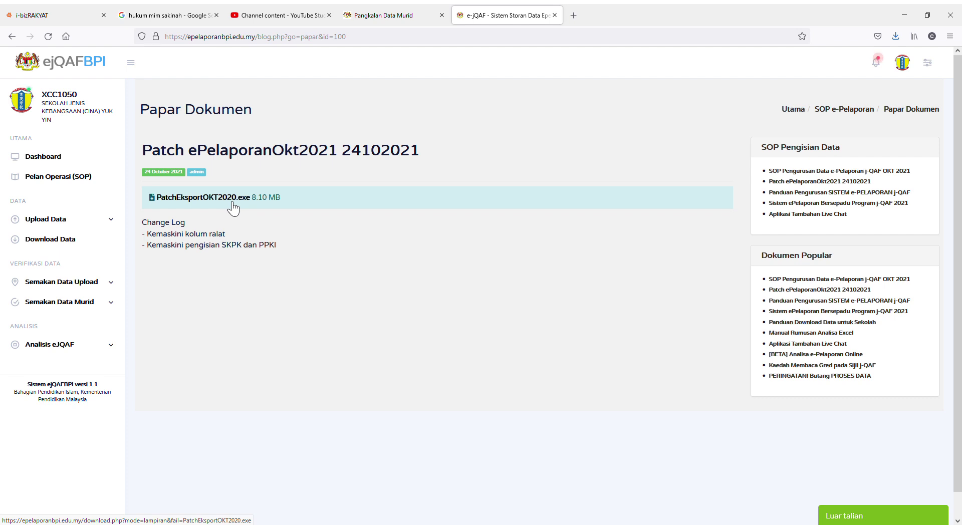
click(234, 206)
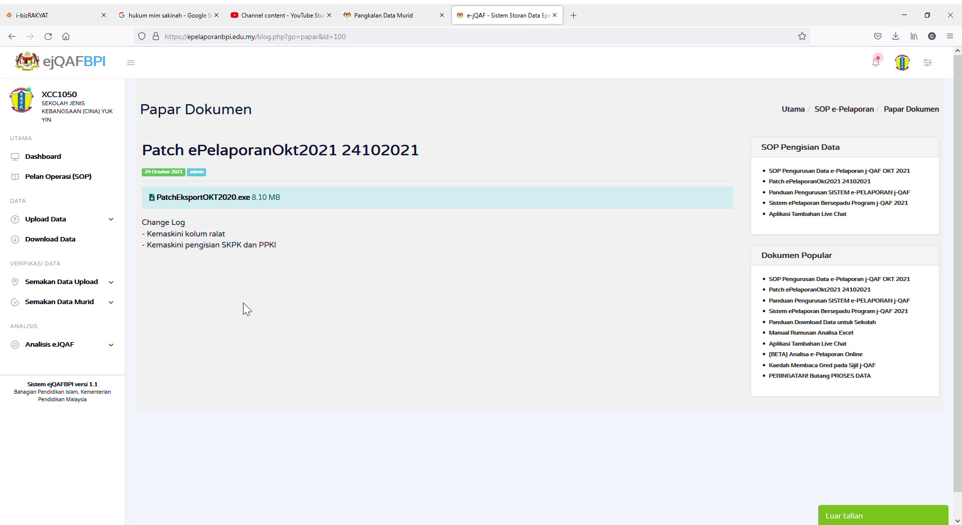
Review the Sistem ePelaporan Bersepadu Program j-QAF 2021 document, then go back to the SOP page.
click(12, 36)
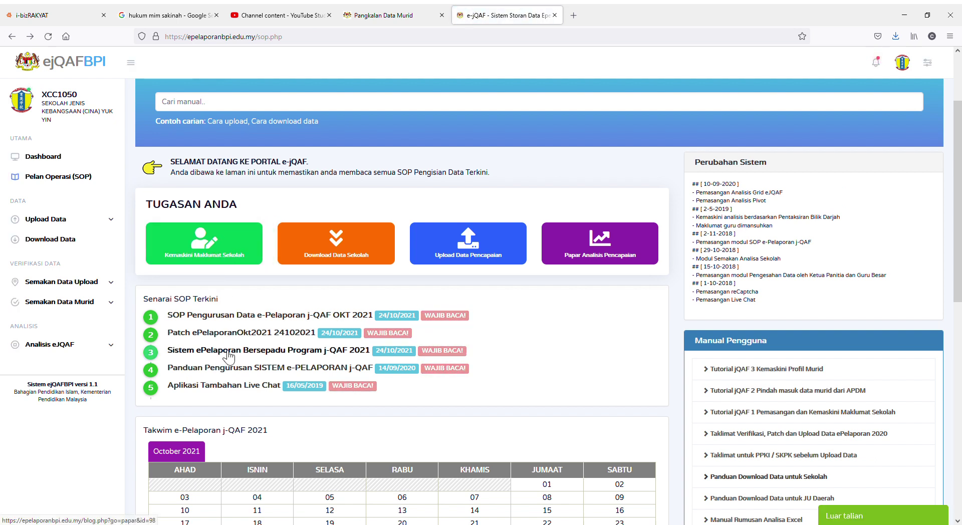
click(229, 357)
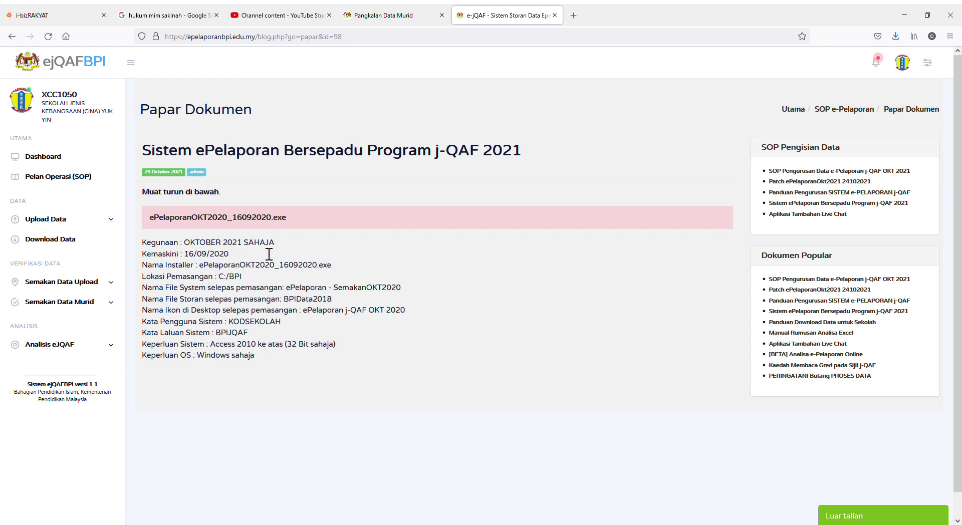
double_click(232, 242)
click(228, 221)
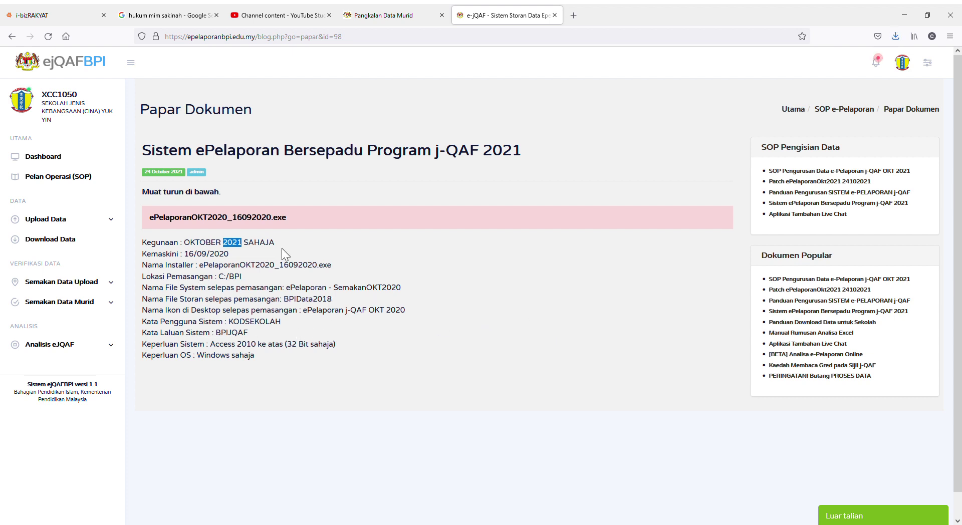
click(12, 40)
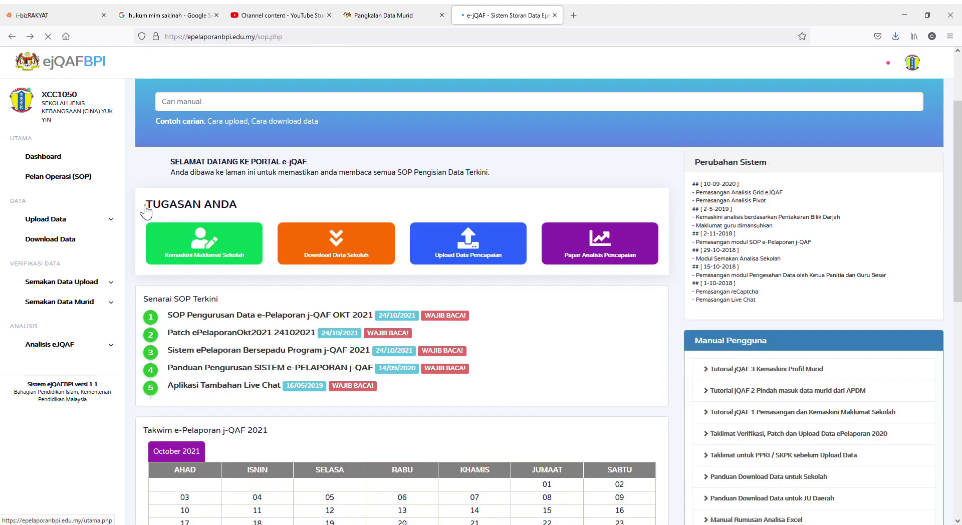
Review the Panduan Pengurusan SISTEM e-PELAPORAN j-QAF guide, then switch to the APDM Pangkalan Data Murid tab.
click(220, 370)
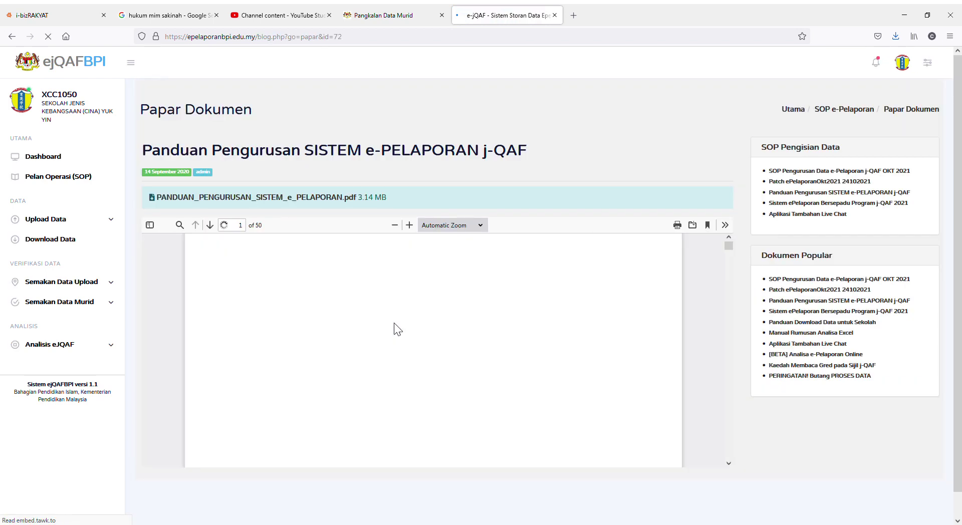
scroll(393, 322, down, 4)
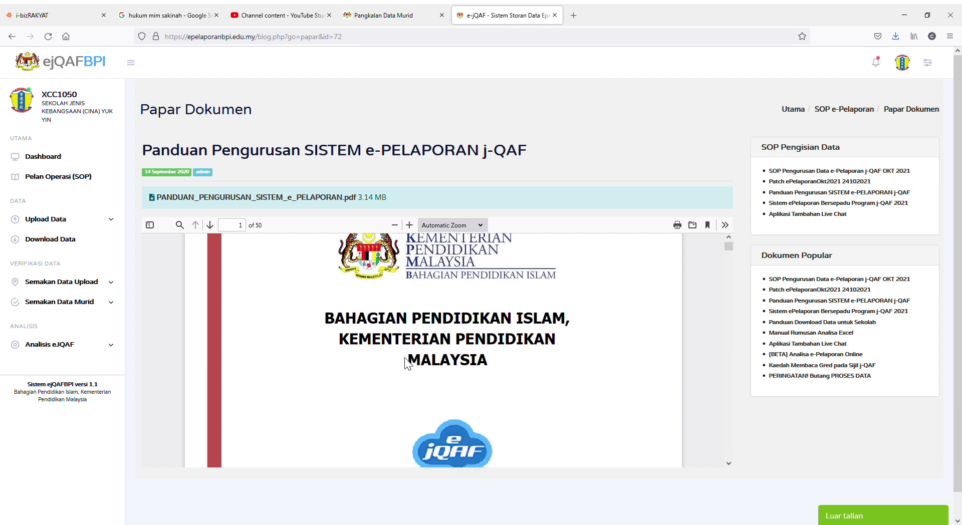
scroll(408, 351, up, 4)
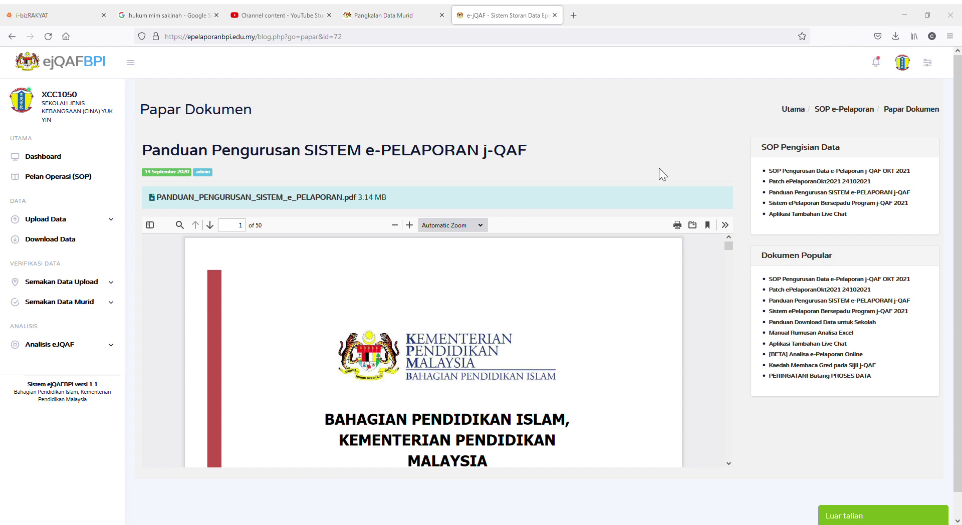
click(575, 111)
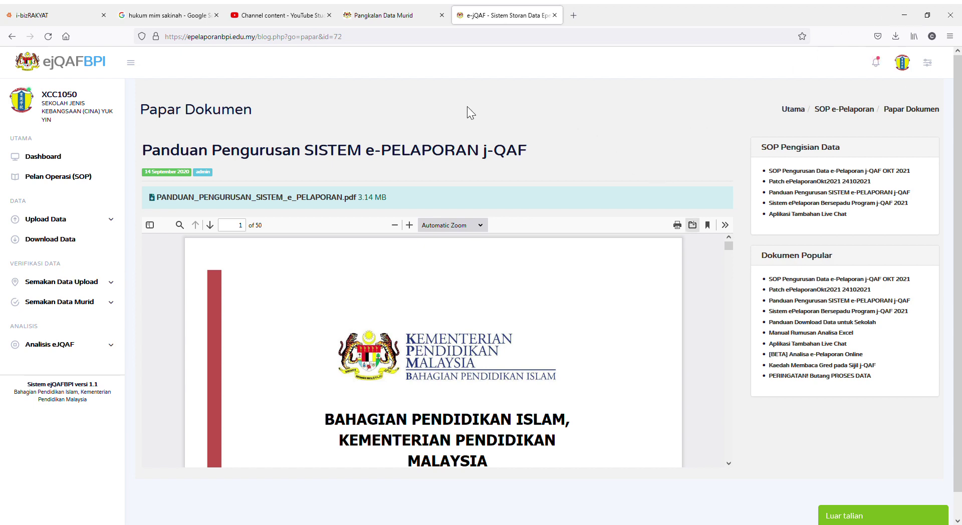
click(385, 18)
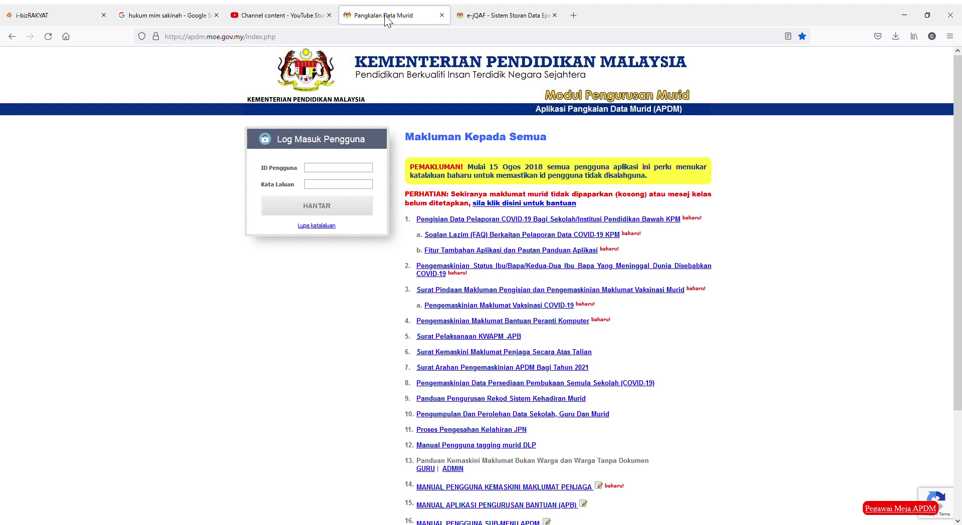
Sign in to APDM with the school's user ID and password, correcting a typo in the ID.
click(356, 169)
text(xc)
key(BackSpace)
key(BackSpace)
key(BackSpace)
text(XCC1050)
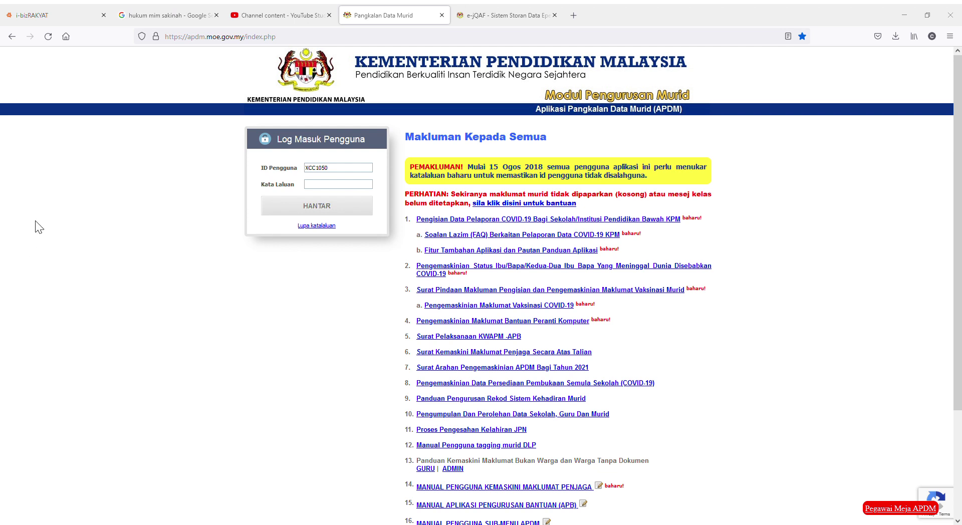
click(329, 185)
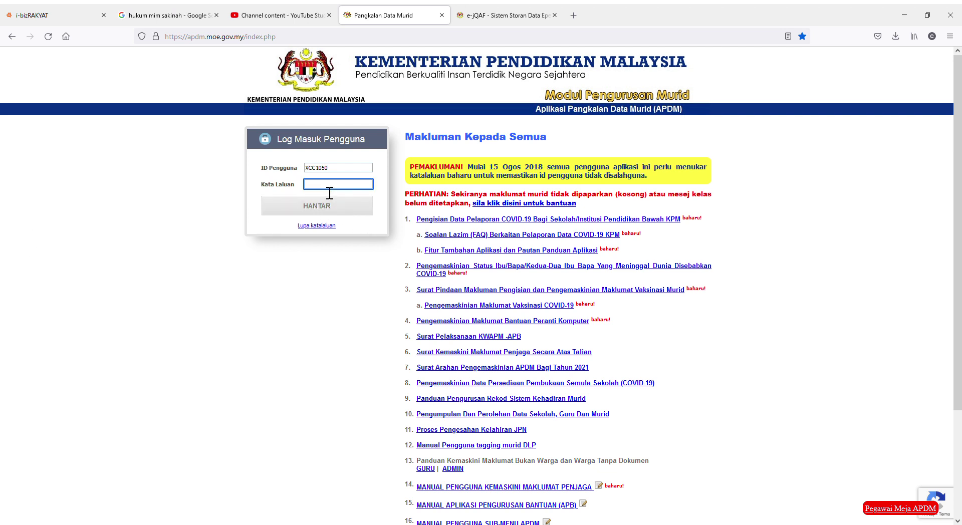
text(••••)
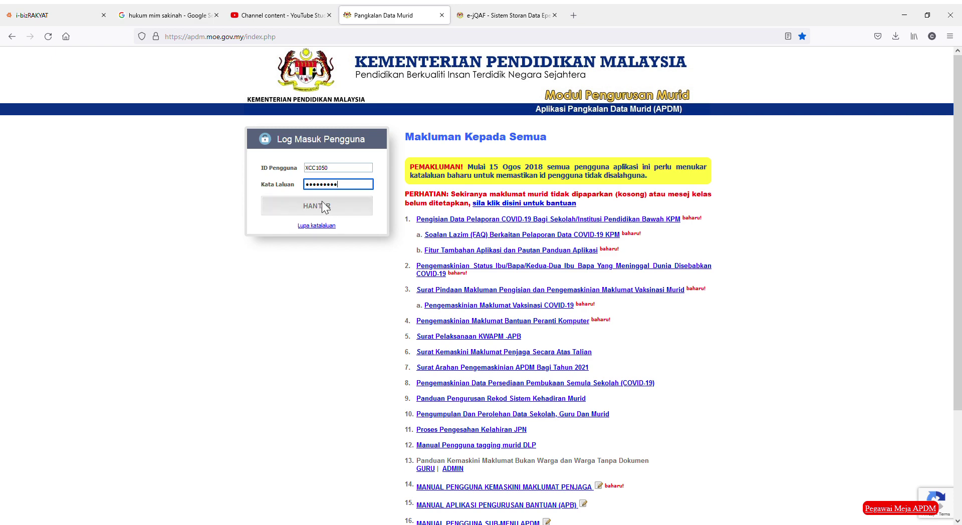
click(323, 206)
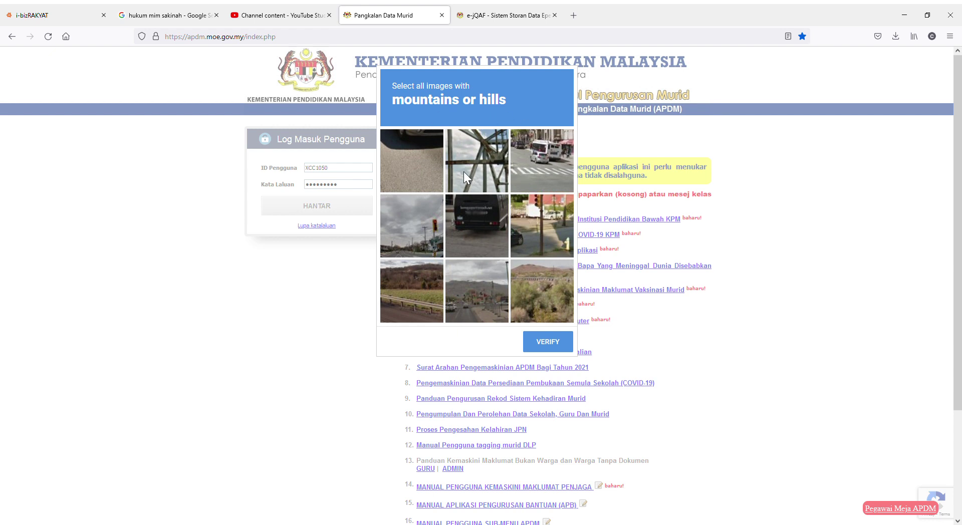
Pass the reCAPTCHA by choosing the three mountain or hill images and verifying.
click(540, 295)
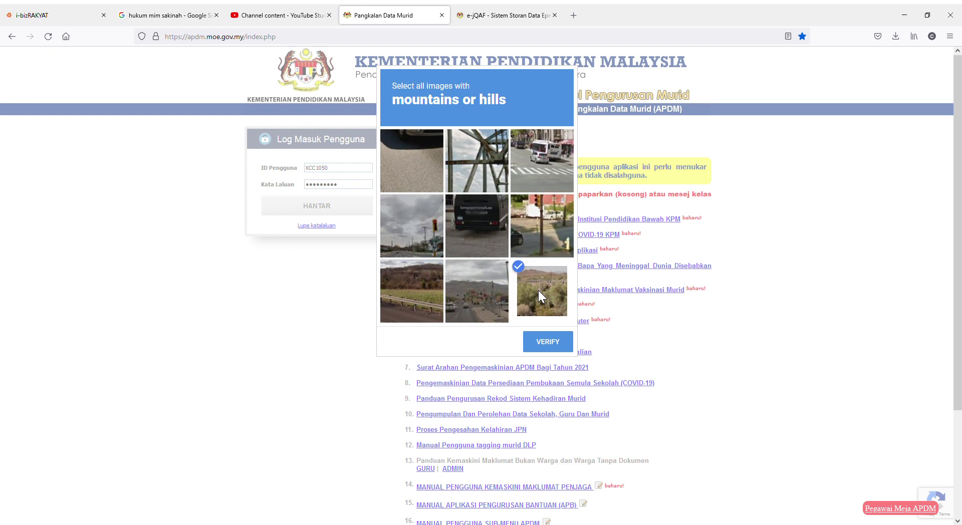
click(408, 290)
click(456, 291)
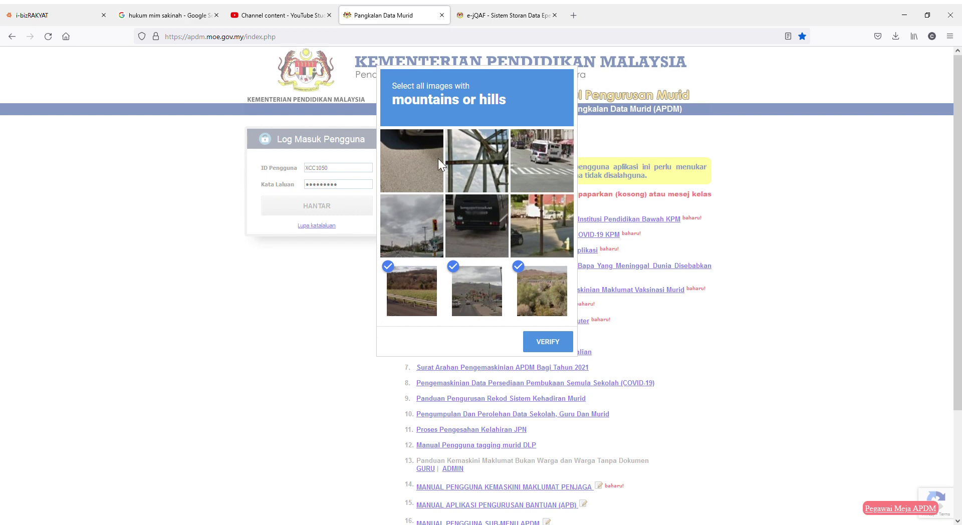
click(556, 344)
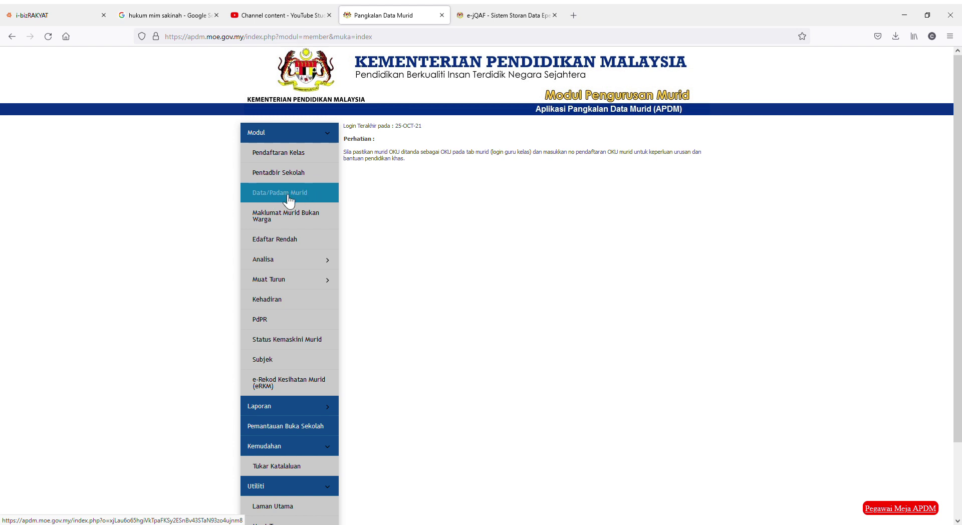
Show the Data/Padam Murid class summary: 40 classes, 1400 students, 708 male, 692 female.
click(288, 196)
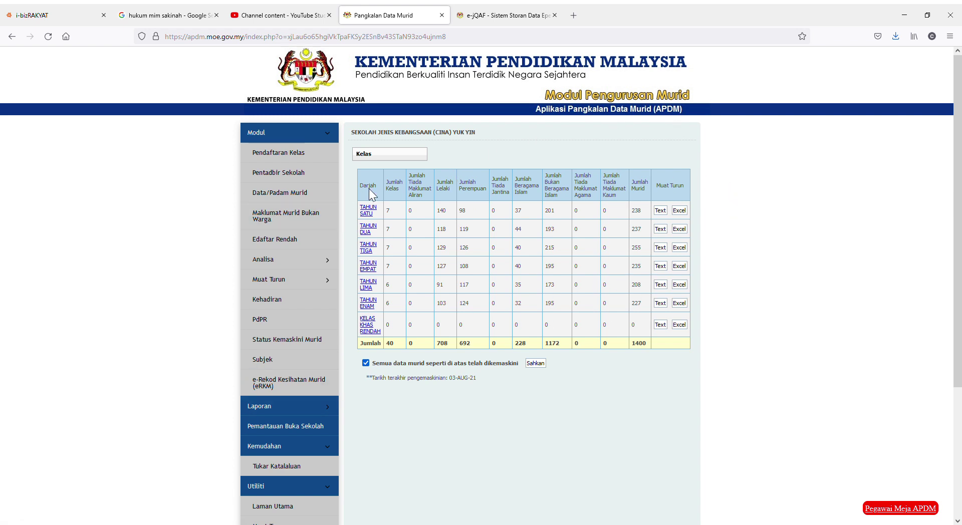
scroll(373, 195, down, 3)
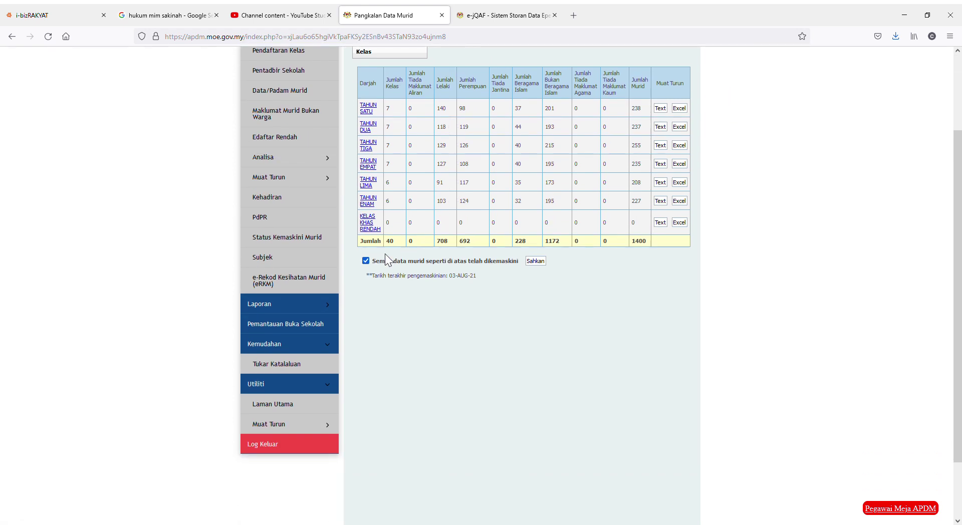
Log out of APDM via Log Keluar under Utiliti.
click(273, 444)
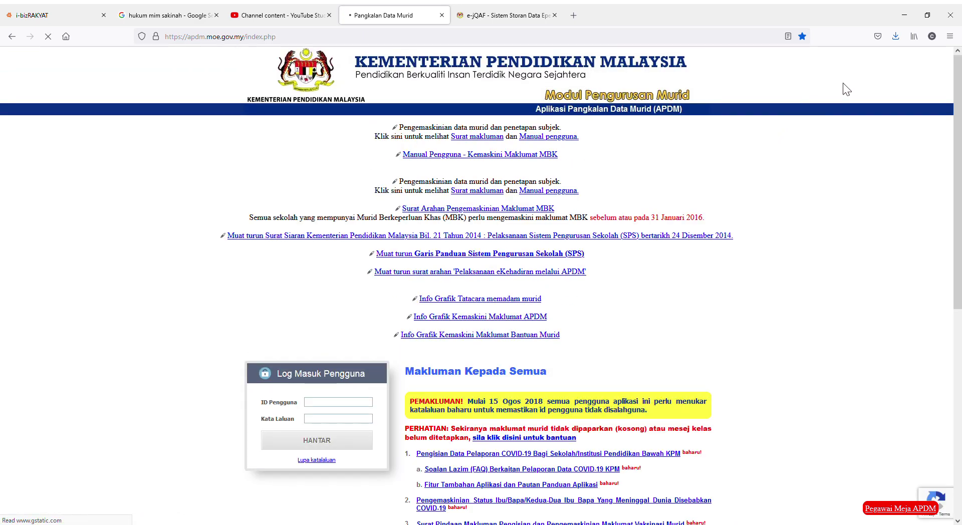